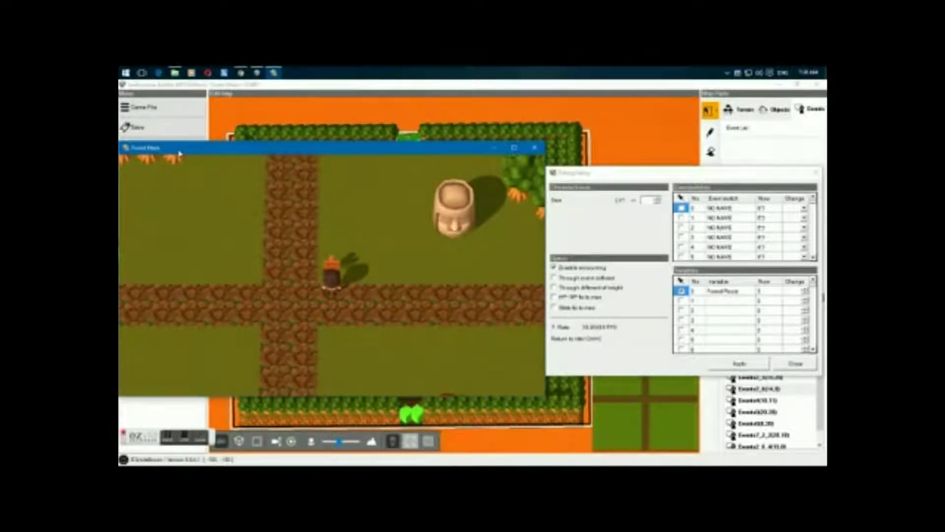
Walk the hero left, down, right and up through the forest maze into the house, closing the 'Congratulations! You made it!' message.
{"action": "key", "text": "Left"}
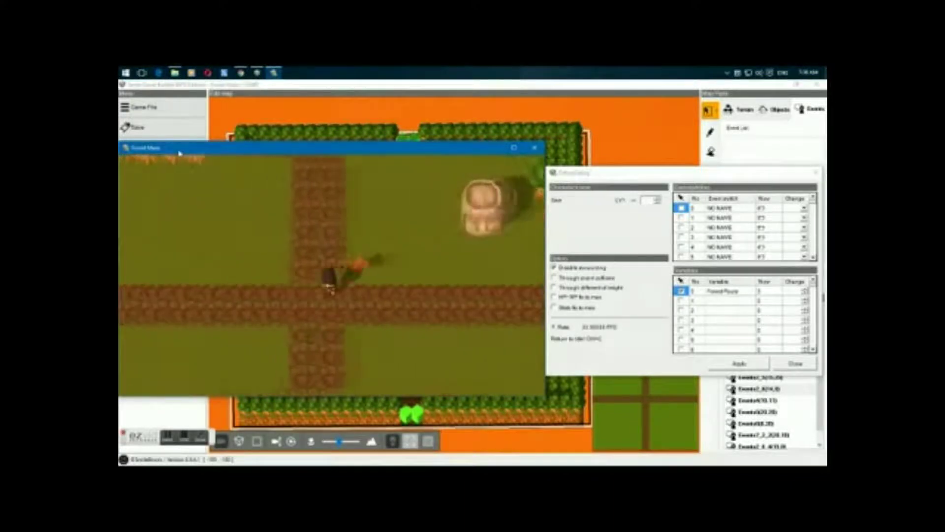
{"action": "key", "text": "Left"}
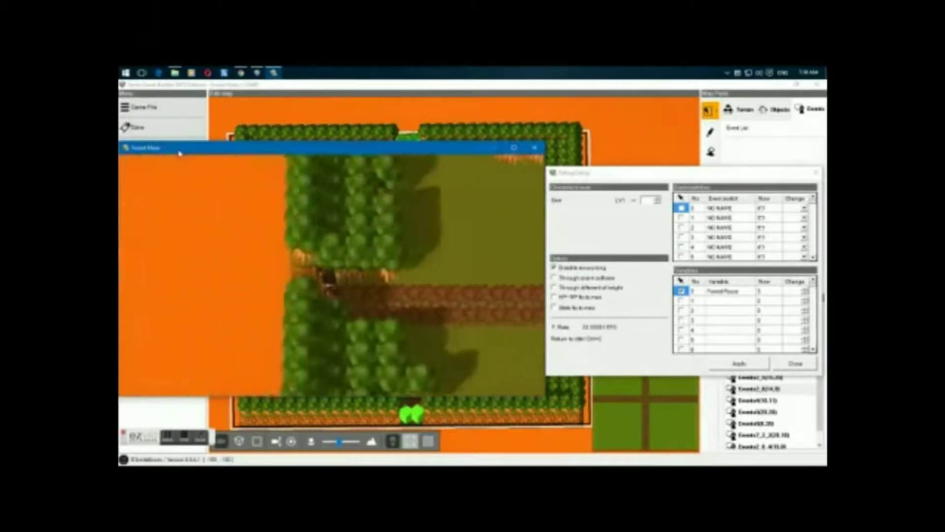
{"action": "key", "text": "Left"}
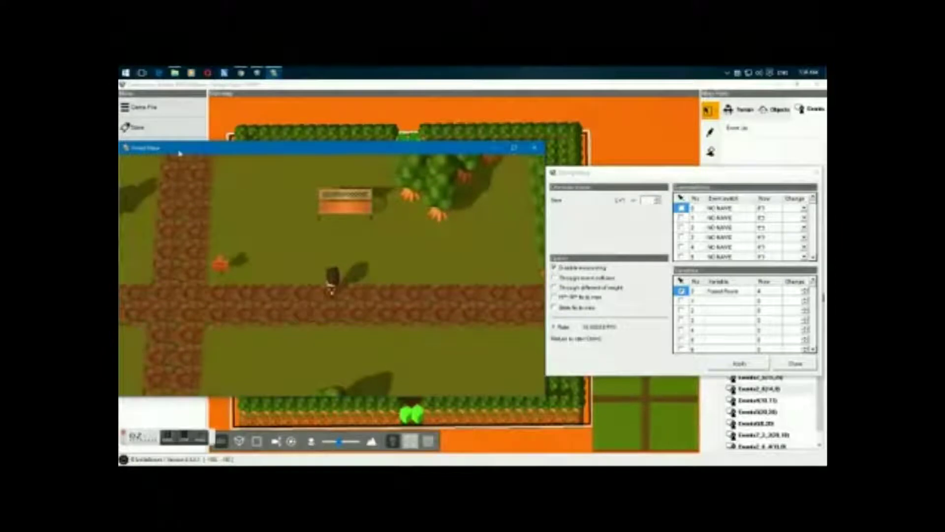
{"action": "key", "text": "Down"}
{"action": "key", "text": "Down"}
{"action": "key", "text": "Left"}
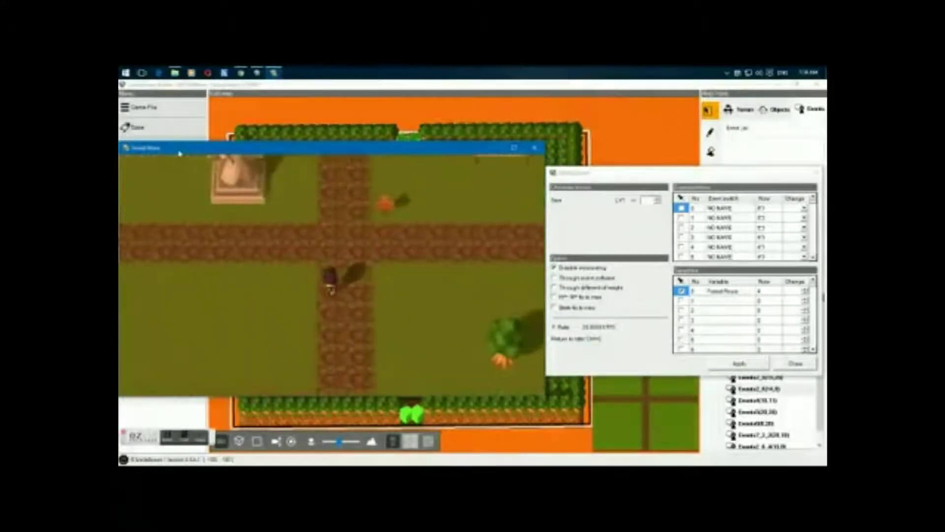
{"action": "key", "text": "Right"}
{"action": "key", "text": "Up"}
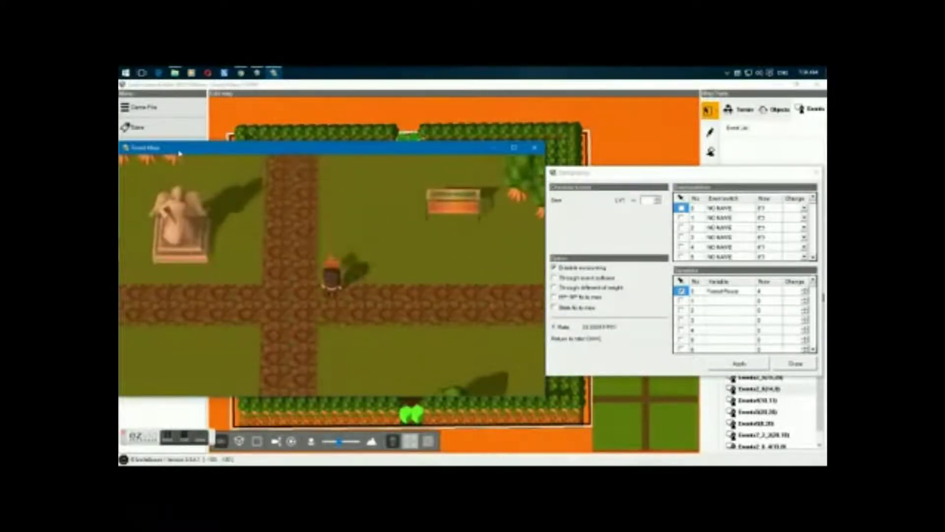
{"action": "key", "text": "Left"}
{"action": "key", "text": "Up"}
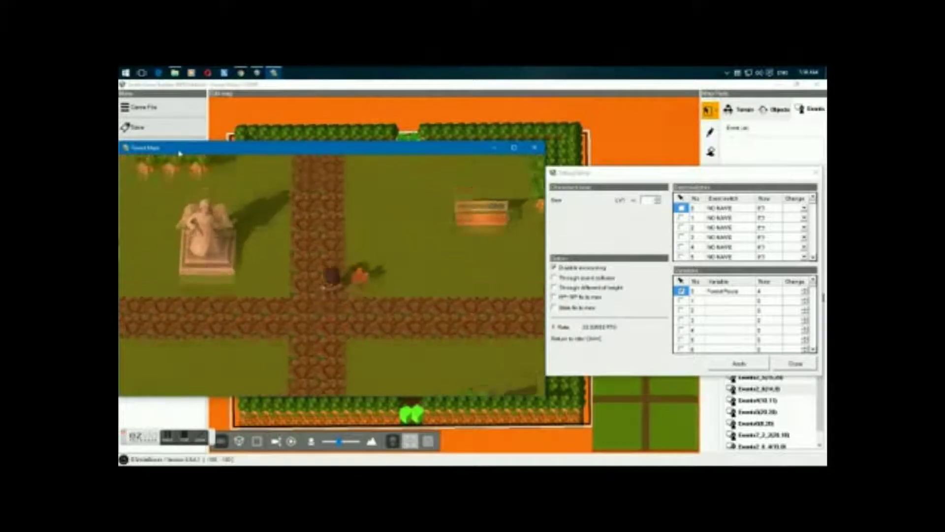
{"action": "key", "text": "Up"}
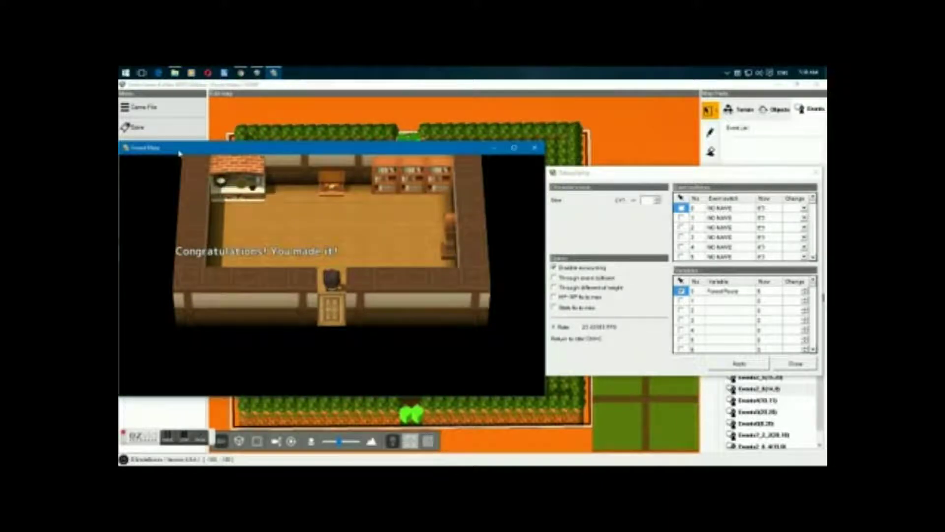
{"action": "key", "text": "Return"}
{"action": "key", "text": "Up"}
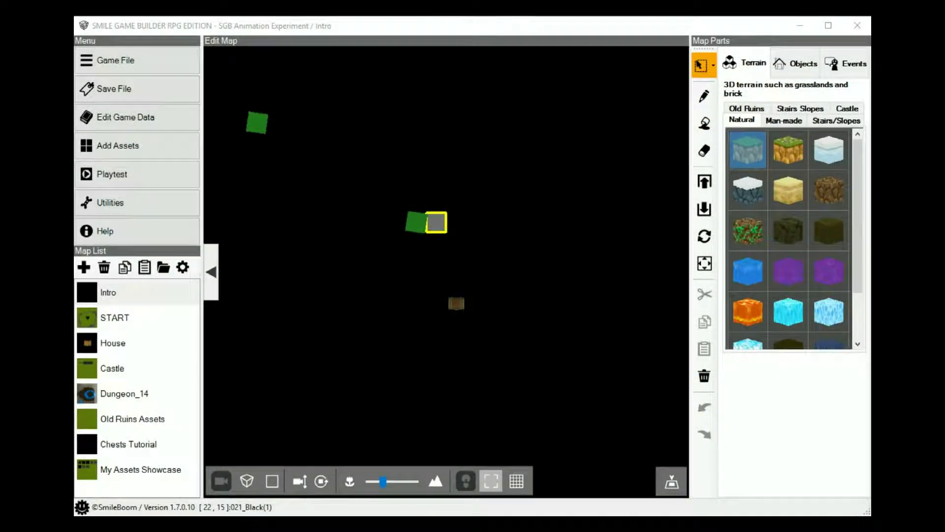
Open the Resource archive on its Game images window skins.
{"action": "left_click", "coordinate": [154, 145]}
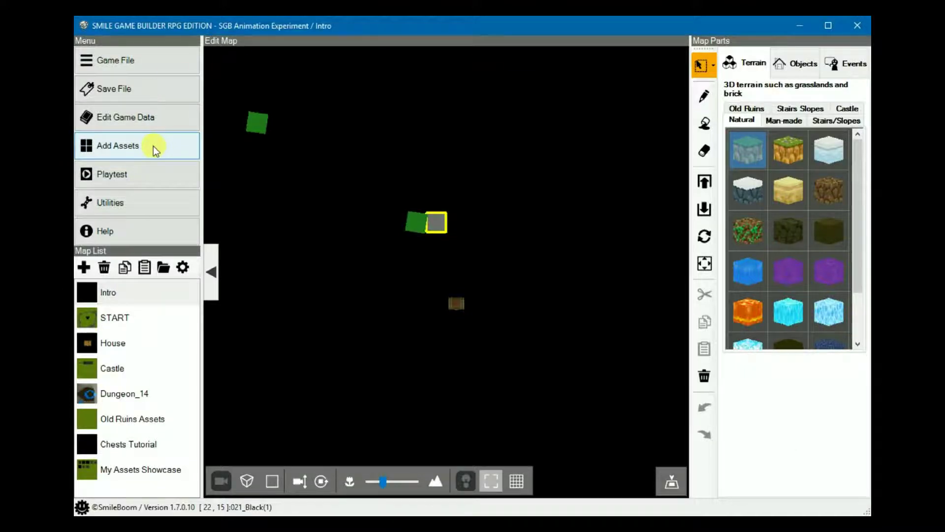
{"action": "left_click", "coordinate": [152, 145]}
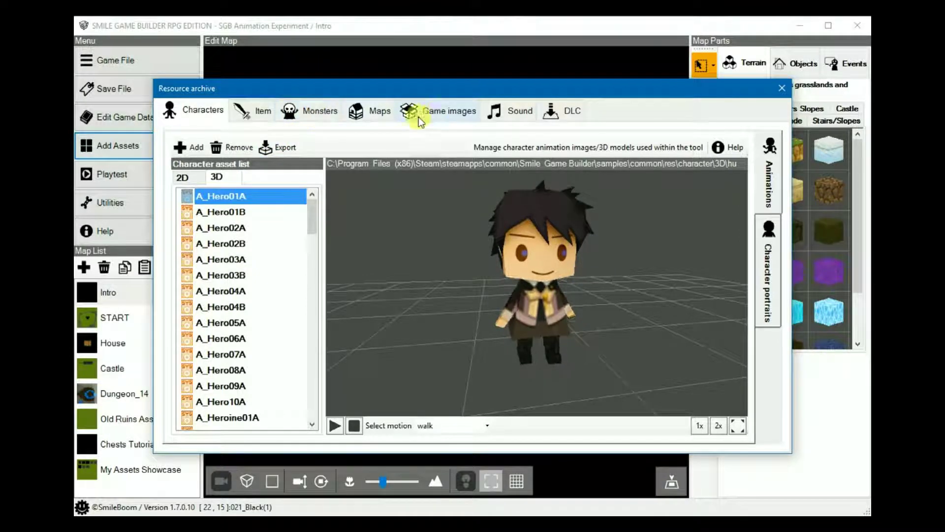
{"action": "left_click", "coordinate": [430, 114]}
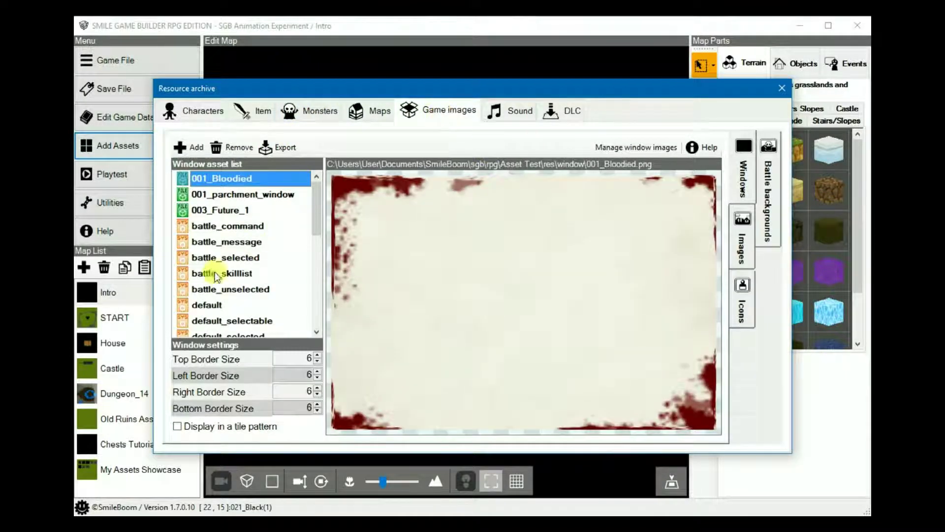
Preview default_selectable, then browse the Window skin list and select default.
{"action": "left_click", "coordinate": [234, 321]}
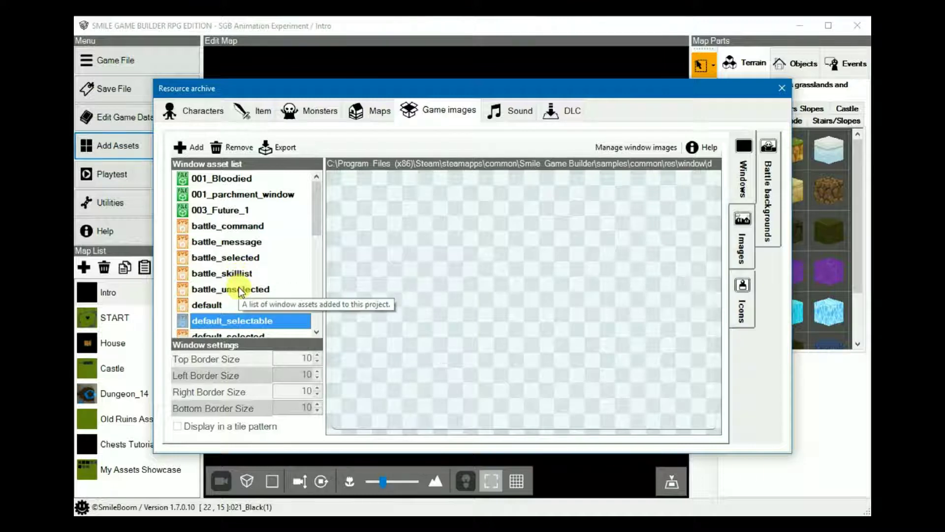
{"action": "scroll", "coordinate": [239, 287], "scroll_direction": "down", "scroll_amount": 1}
{"action": "scroll", "coordinate": [239, 287], "scroll_direction": "down", "scroll_amount": 5}
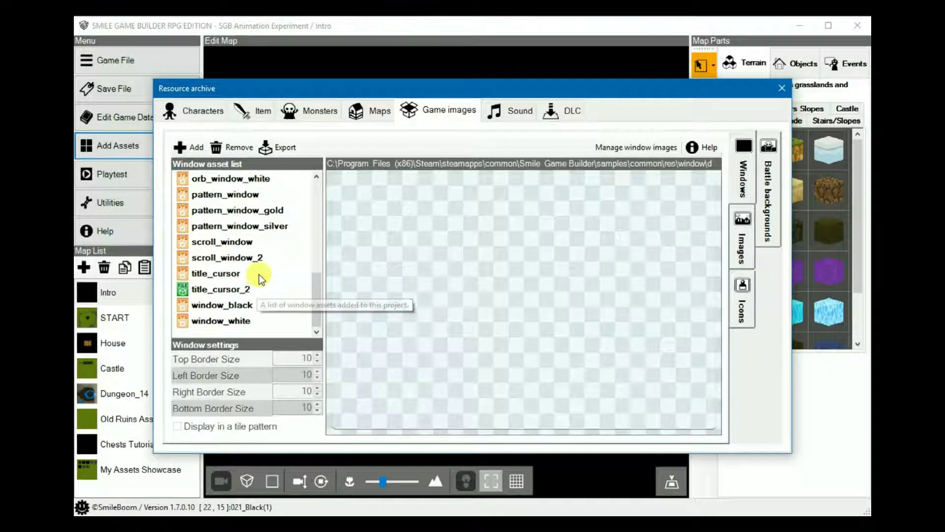
{"action": "scroll", "coordinate": [260, 278], "scroll_direction": "up", "scroll_amount": 3}
{"action": "scroll", "coordinate": [256, 273], "scroll_direction": "down", "scroll_amount": 2}
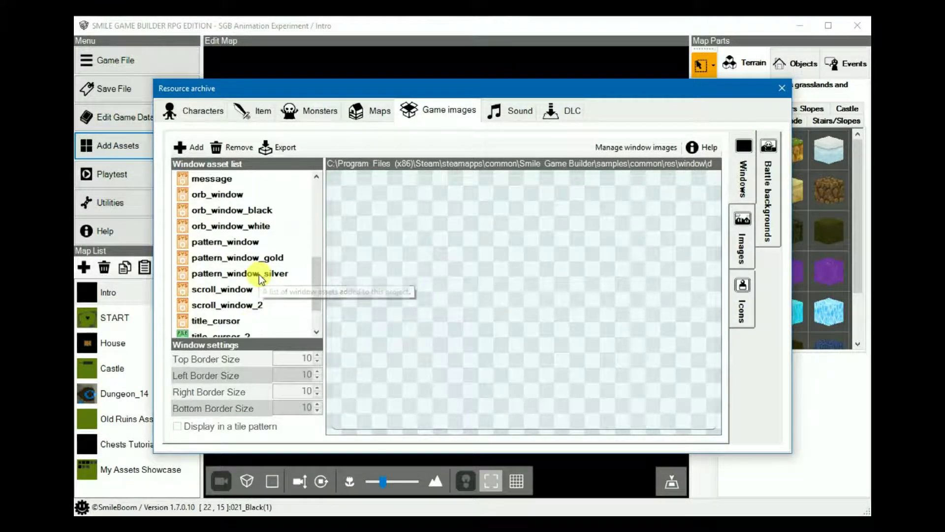
{"action": "key", "text": "Up"}
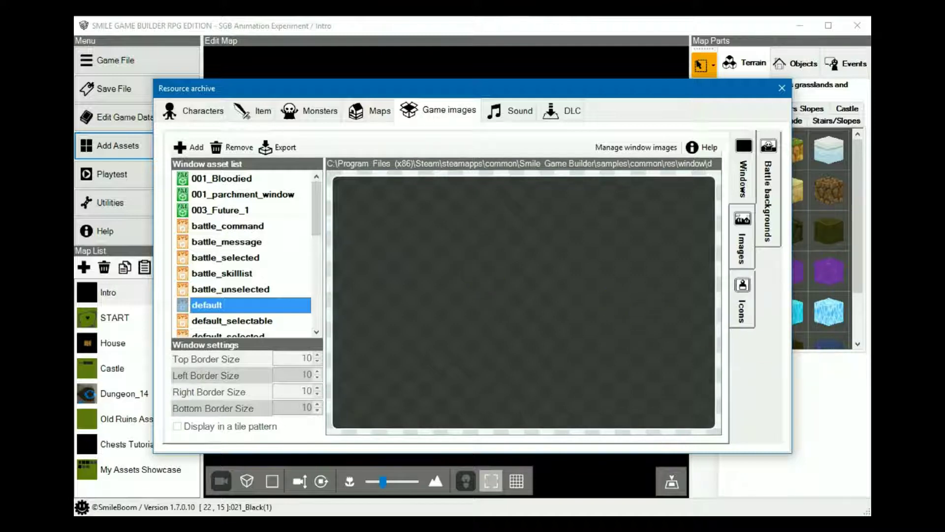
{"action": "scroll", "coordinate": [262, 250], "scroll_direction": "down", "scroll_amount": 2}
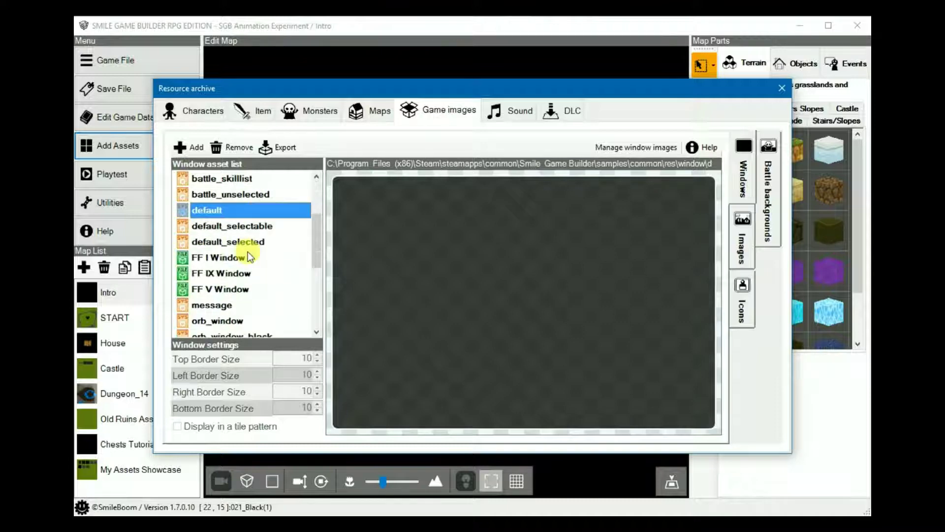
Select FF V Window and scroll its Border Size spin boxes down to 0.
{"action": "left_click", "coordinate": [224, 288]}
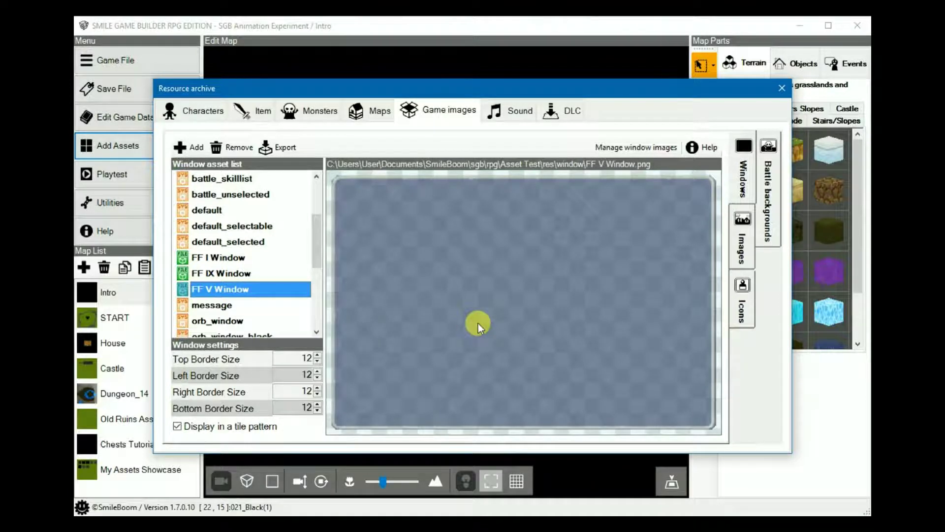
{"action": "left_click", "coordinate": [306, 359]}
{"action": "scroll", "coordinate": [305, 359], "scroll_direction": "down", "scroll_amount": 4}
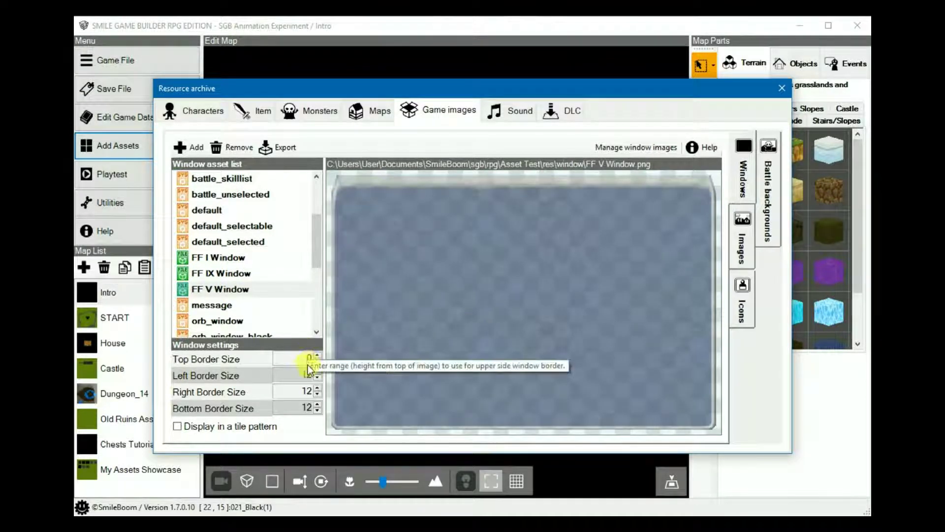
{"action": "scroll", "coordinate": [306, 374], "scroll_direction": "down", "scroll_amount": 4}
{"action": "scroll", "coordinate": [306, 391], "scroll_direction": "down", "scroll_amount": 4}
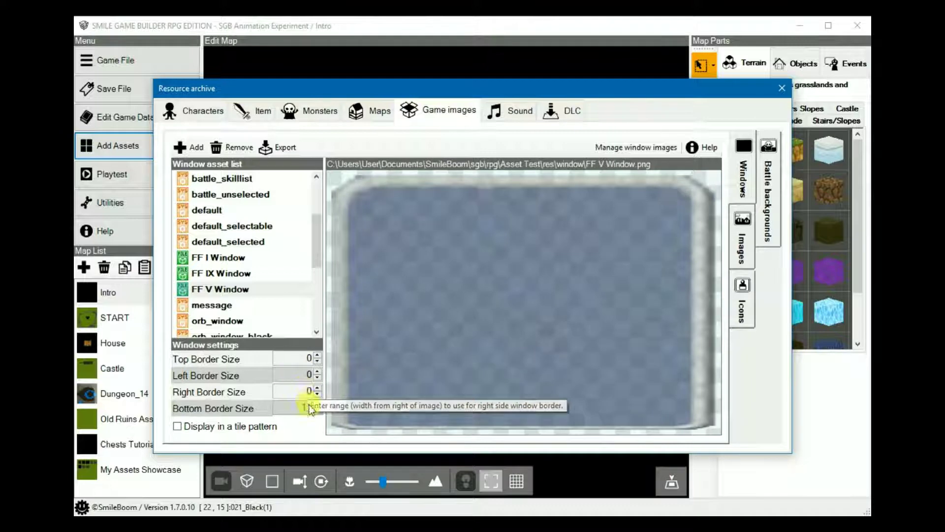
{"action": "scroll", "coordinate": [308, 407], "scroll_direction": "down", "scroll_amount": 4}
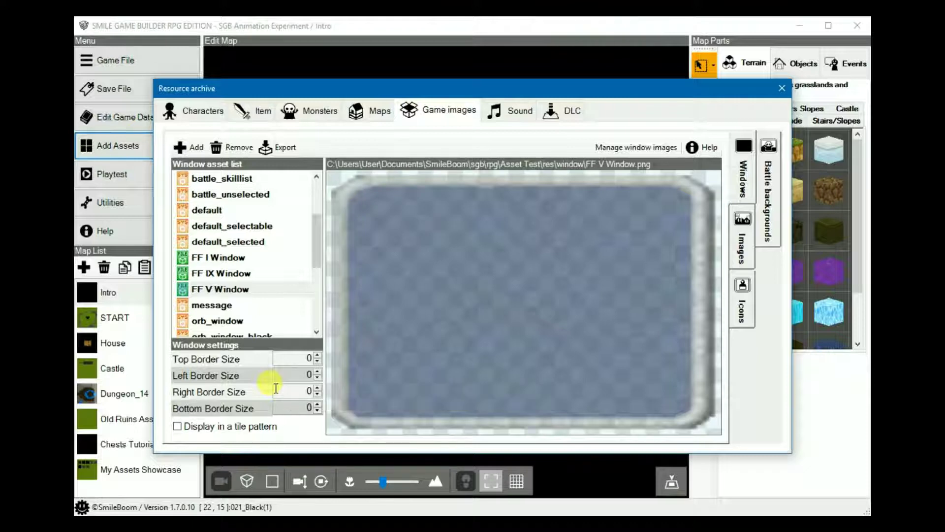
Scroll FF V Window's top, left, right and bottom border sizes to 21 each.
{"action": "scroll", "coordinate": [301, 360], "scroll_direction": "up", "scroll_amount": 2}
{"action": "scroll", "coordinate": [301, 360], "scroll_direction": "up", "scroll_amount": 8}
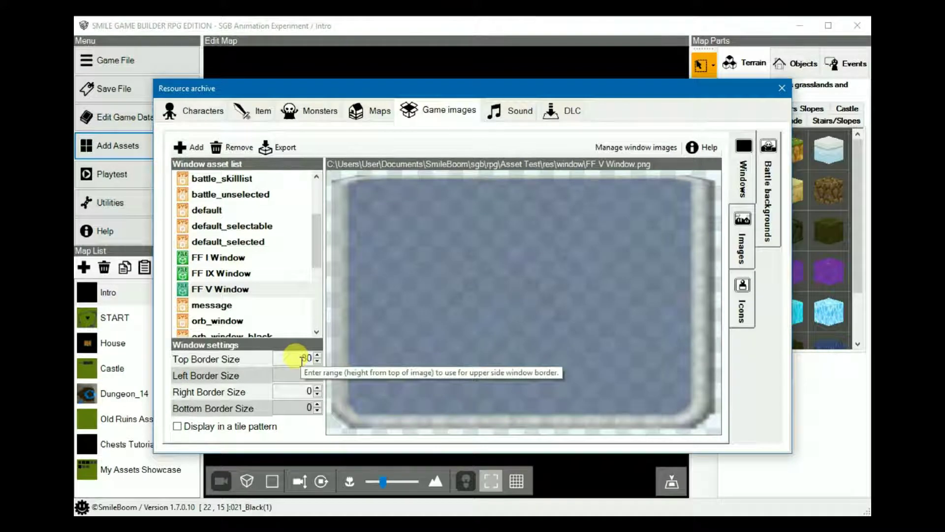
{"action": "scroll", "coordinate": [297, 355], "scroll_direction": "down", "scroll_amount": 5}
{"action": "scroll", "coordinate": [299, 354], "scroll_direction": "down", "scroll_amount": 4}
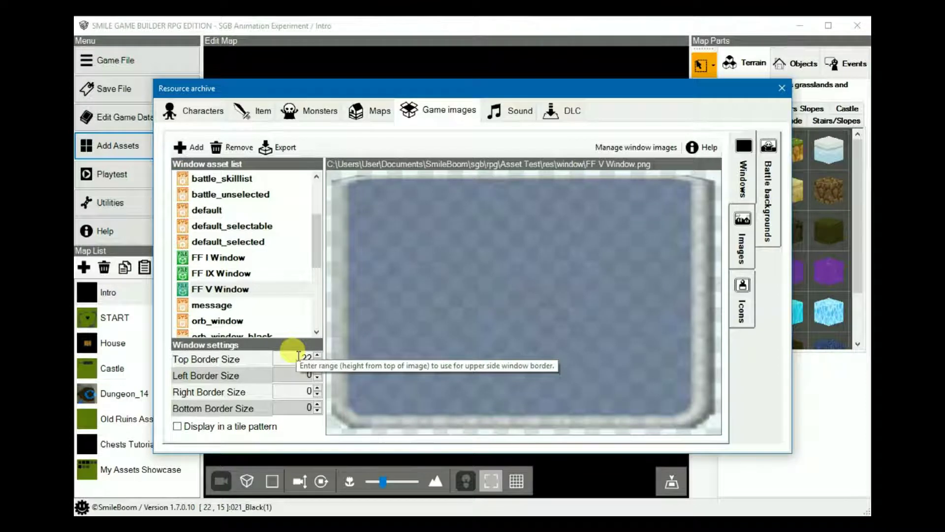
{"action": "scroll", "coordinate": [312, 372], "scroll_direction": "up", "scroll_amount": 14}
{"action": "scroll", "coordinate": [302, 373], "scroll_direction": "up", "scroll_amount": 7}
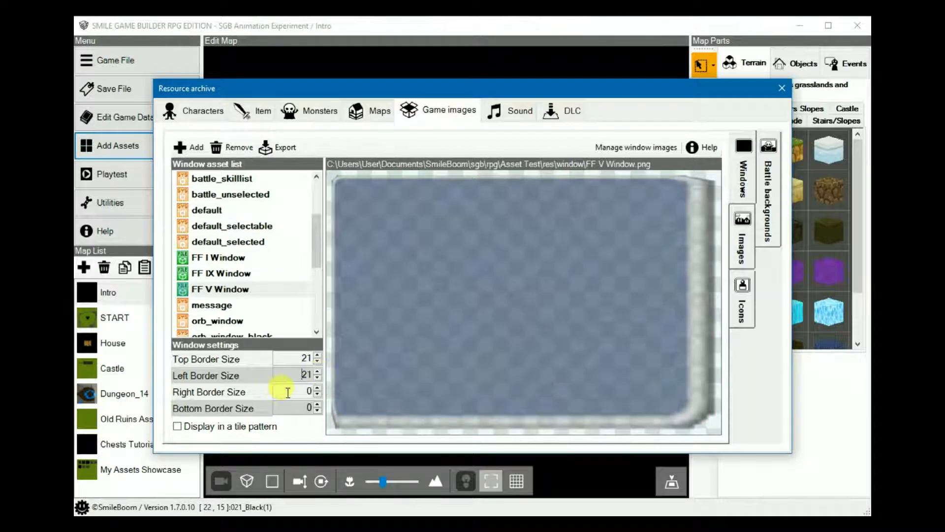
{"action": "scroll", "coordinate": [287, 391], "scroll_direction": "up", "scroll_amount": 20}
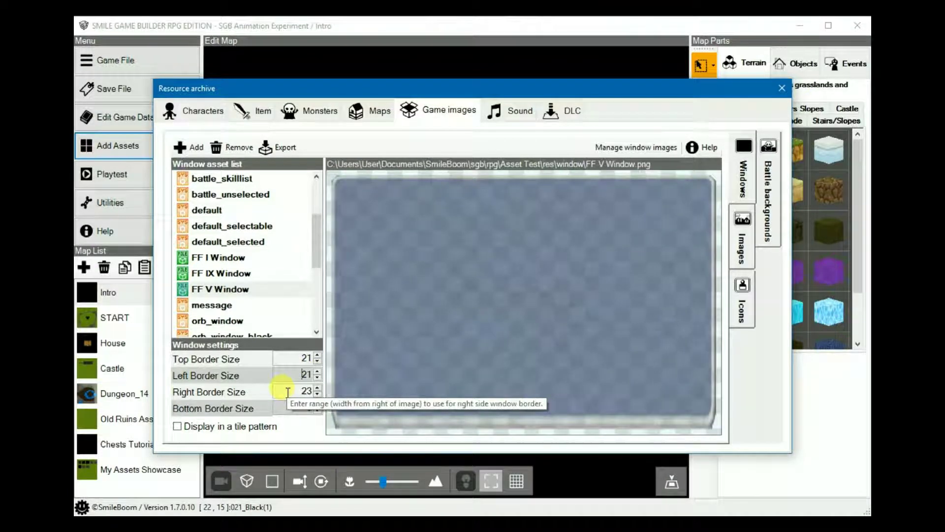
{"action": "scroll", "coordinate": [288, 391], "scroll_direction": "down", "scroll_amount": 2}
{"action": "scroll", "coordinate": [298, 406], "scroll_direction": "up", "scroll_amount": 20}
{"action": "scroll", "coordinate": [301, 406], "scroll_direction": "down", "scroll_amount": 4}
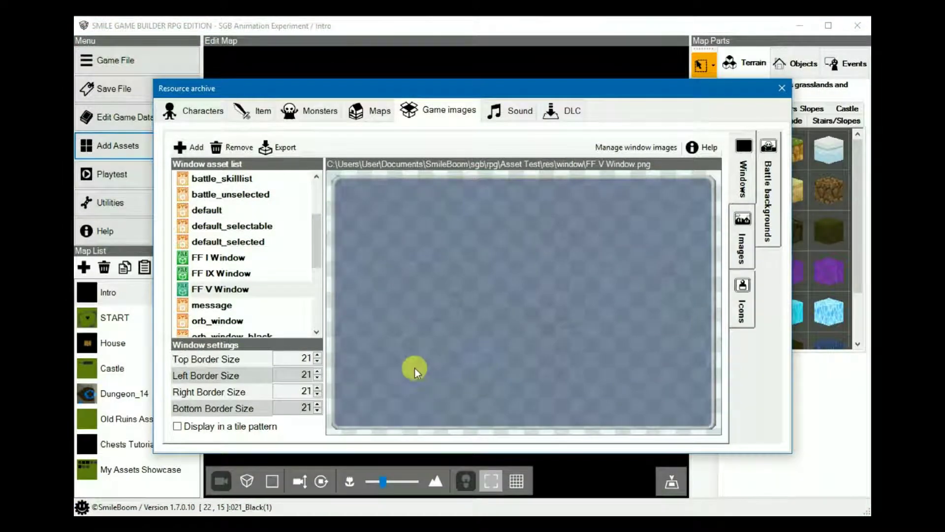
Enter 0 for all four FF V Window border sizes and turn on Display in a tile pattern.
{"action": "double_click", "coordinate": [283, 359]}
{"action": "type", "text": "0"}
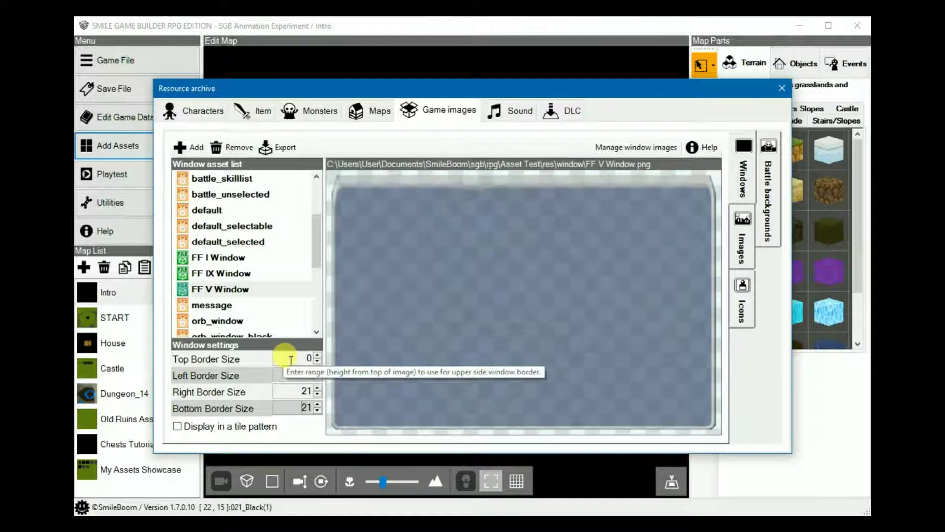
{"action": "double_click", "coordinate": [306, 374]}
{"action": "type", "text": "0"}
{"action": "double_click", "coordinate": [297, 392]}
{"action": "type", "text": "0"}
{"action": "double_click", "coordinate": [301, 407]}
{"action": "type", "text": "0"}
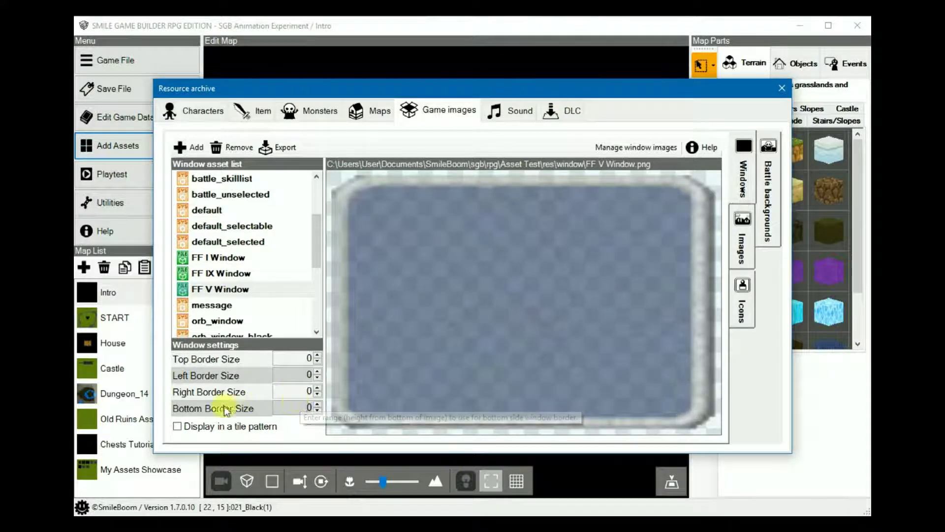
{"action": "left_click", "coordinate": [203, 426]}
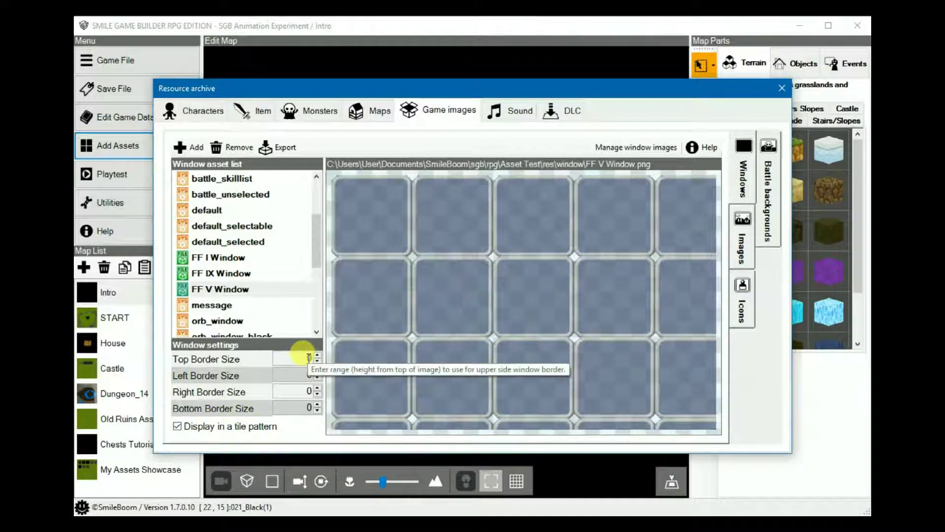
Scroll FF V Window's top, left, right and bottom border sizes to 12 each.
{"action": "scroll", "coordinate": [302, 355], "scroll_direction": "up", "scroll_amount": 7}
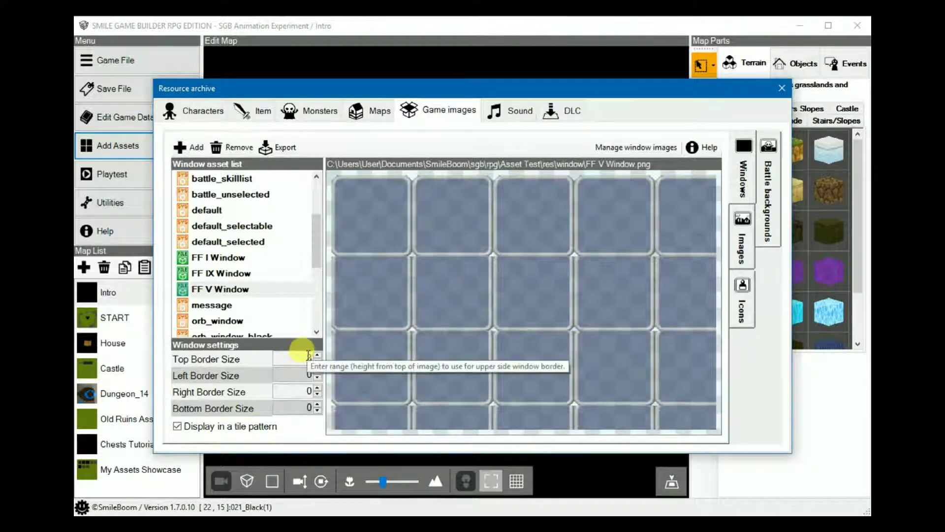
{"action": "scroll", "coordinate": [308, 355], "scroll_direction": "down", "scroll_amount": 7}
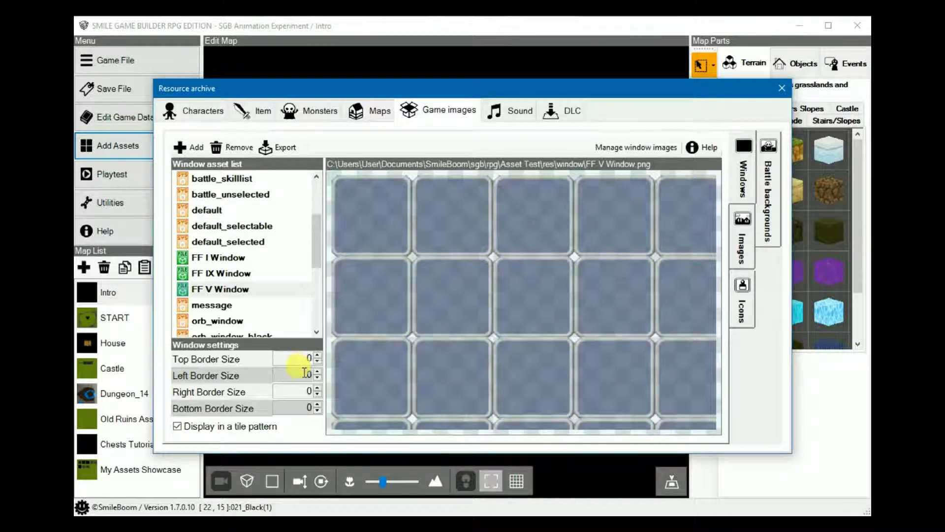
{"action": "scroll", "coordinate": [304, 373], "scroll_direction": "up", "scroll_amount": 5}
{"action": "scroll", "coordinate": [304, 373], "scroll_direction": "up", "scroll_amount": 1}
{"action": "scroll", "coordinate": [303, 358], "scroll_direction": "up", "scroll_amount": 8}
{"action": "scroll", "coordinate": [302, 357], "scroll_direction": "up", "scroll_amount": 3}
{"action": "scroll", "coordinate": [322, 359], "scroll_direction": "down", "scroll_amount": 1}
{"action": "scroll", "coordinate": [321, 355], "scroll_direction": "up", "scroll_amount": 2}
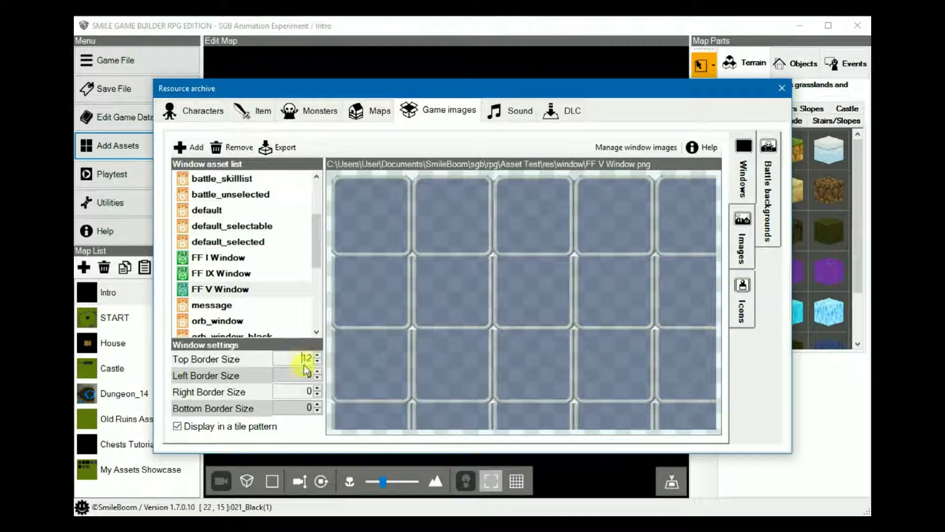
{"action": "scroll", "coordinate": [308, 374], "scroll_direction": "up", "scroll_amount": 1}
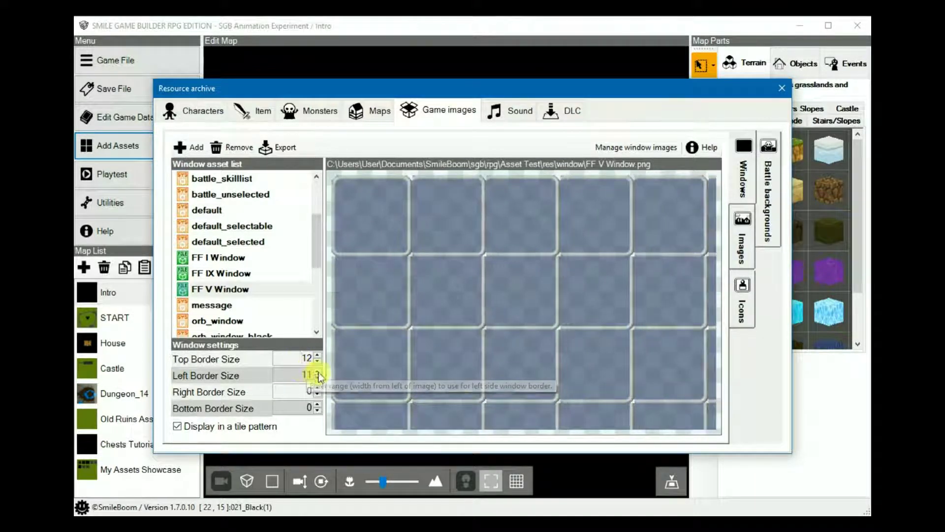
{"action": "scroll", "coordinate": [317, 373], "scroll_direction": "up", "scroll_amount": 1}
{"action": "scroll", "coordinate": [303, 393], "scroll_direction": "up", "scroll_amount": 8}
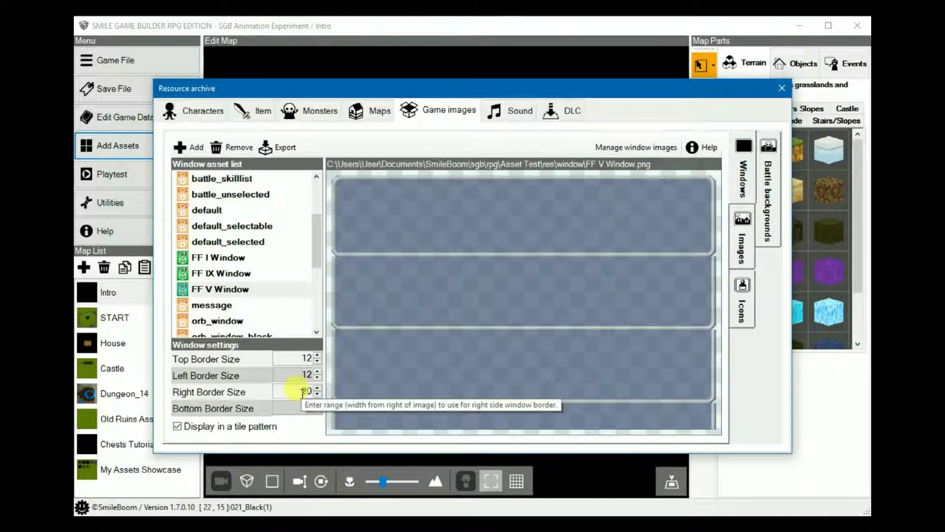
{"action": "scroll", "coordinate": [305, 391], "scroll_direction": "down", "scroll_amount": 3}
{"action": "scroll", "coordinate": [305, 405], "scroll_direction": "up", "scroll_amount": 12}
{"action": "scroll", "coordinate": [305, 404], "scroll_direction": "up", "scroll_amount": 2}
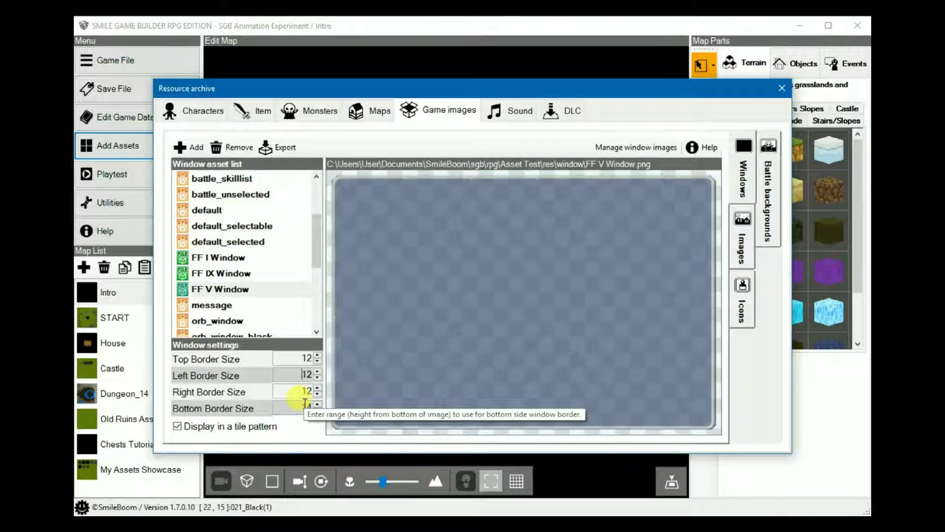
{"action": "scroll", "coordinate": [305, 404], "scroll_direction": "up", "scroll_amount": 1}
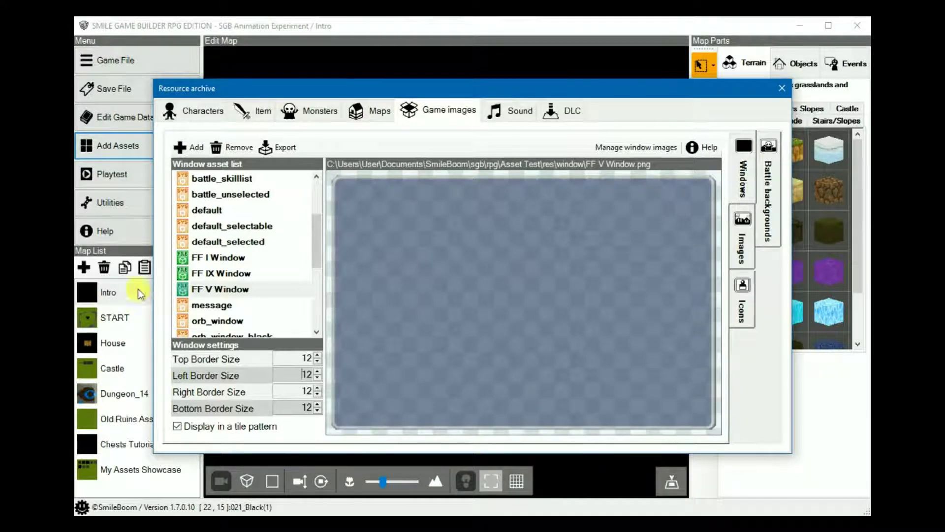
{"action": "scroll", "coordinate": [253, 274], "scroll_direction": "up", "scroll_amount": 2}
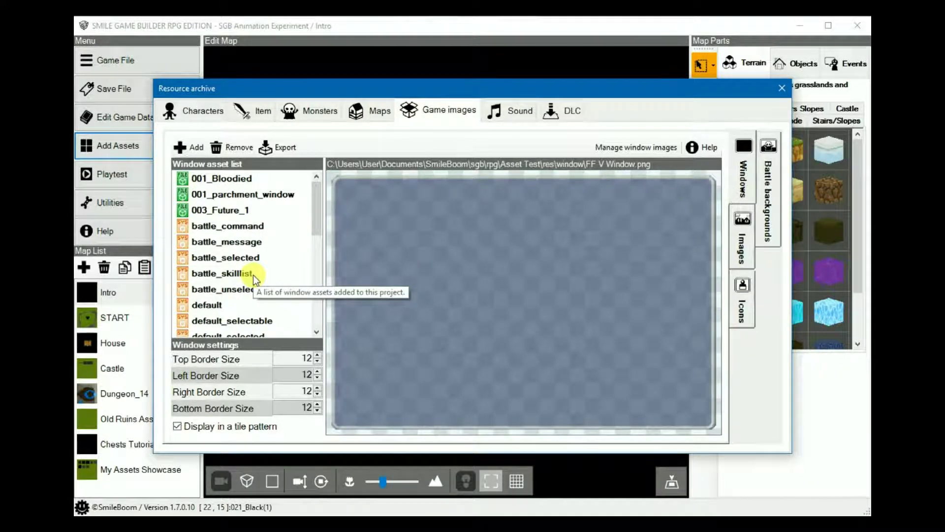
Select 001_parchment_window, turn on tile pattern, and set its four border sizes to 30.
{"action": "left_click", "coordinate": [244, 196]}
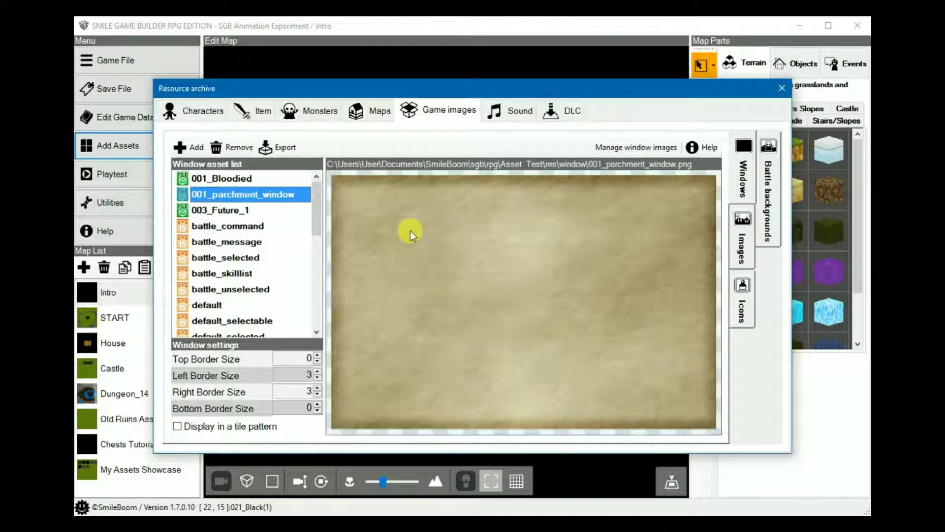
{"action": "left_click", "coordinate": [211, 427]}
{"action": "left_click", "coordinate": [305, 359]}
{"action": "type", "text": "30"}
{"action": "left_click", "coordinate": [308, 374]}
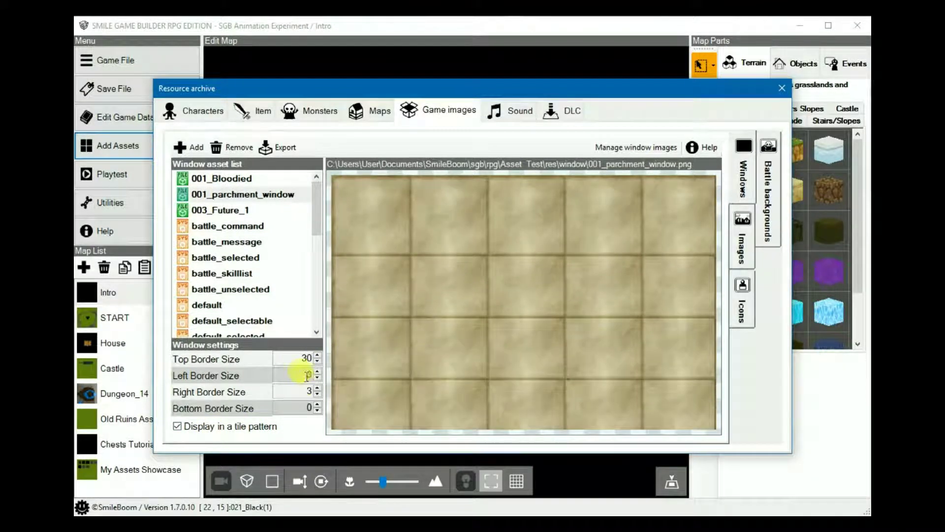
{"action": "type", "text": "30"}
{"action": "left_click", "coordinate": [301, 389]}
{"action": "type", "text": "30"}
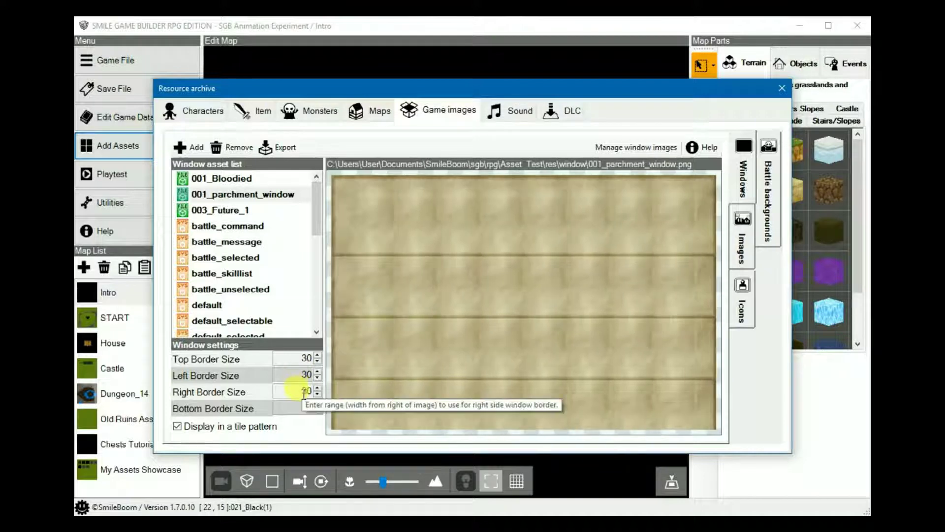
{"action": "left_click", "coordinate": [308, 408]}
{"action": "type", "text": "28"}
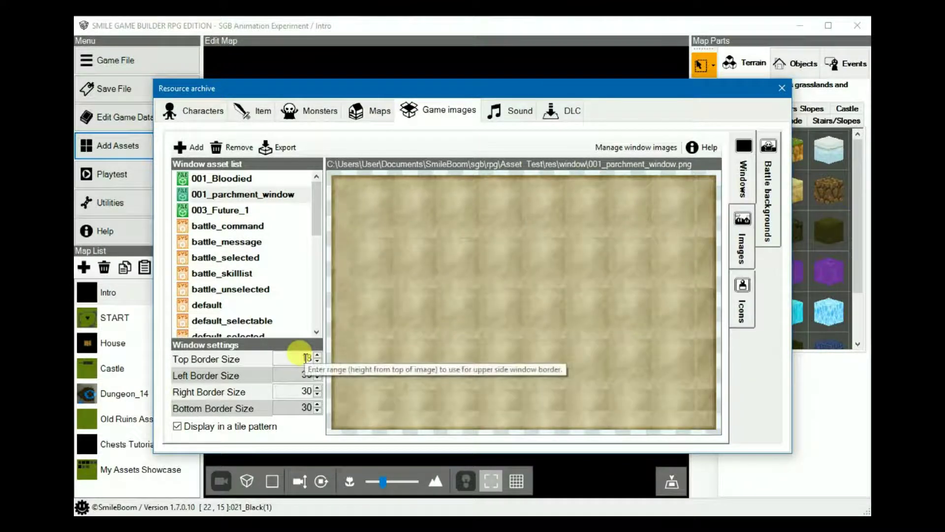
Scroll the parchment border sizes down to 0 and turn off Display in a tile pattern.
{"action": "key", "text": "Return"}
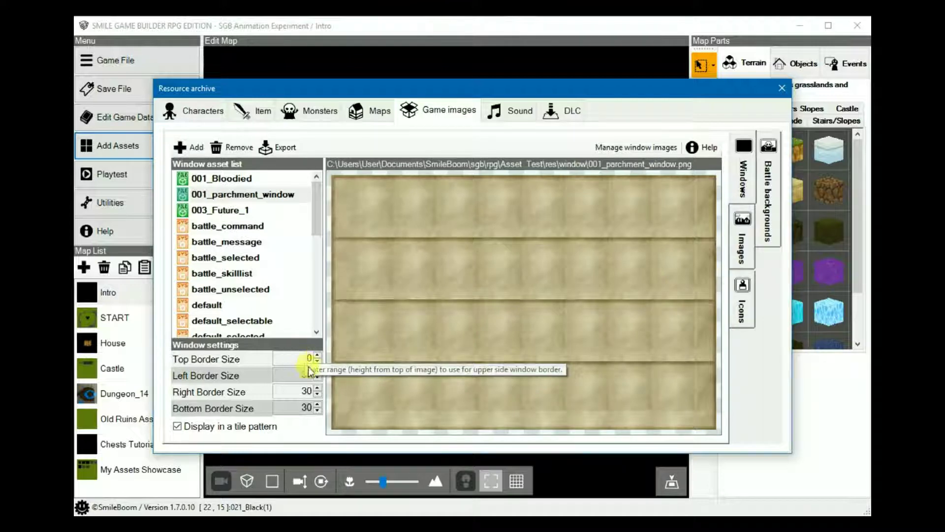
{"action": "scroll", "coordinate": [305, 375], "scroll_direction": "down", "scroll_amount": 3}
{"action": "scroll", "coordinate": [304, 374], "scroll_direction": "down", "scroll_amount": 5}
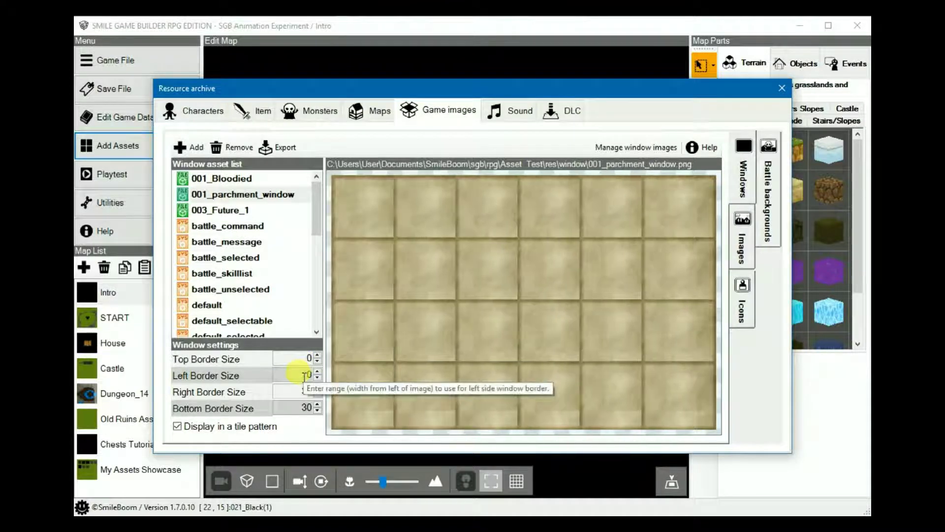
{"action": "scroll", "coordinate": [302, 390], "scroll_direction": "down", "scroll_amount": 8}
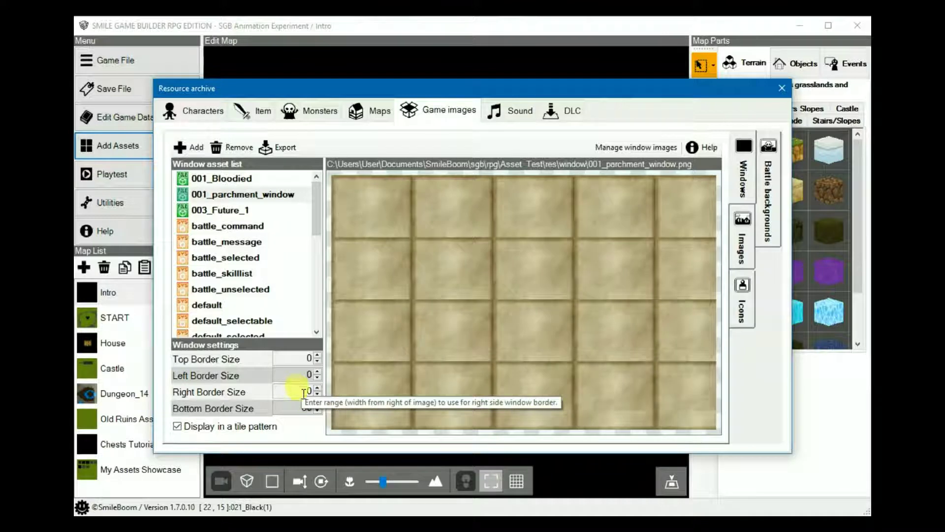
{"action": "scroll", "coordinate": [306, 407], "scroll_direction": "down", "scroll_amount": 8}
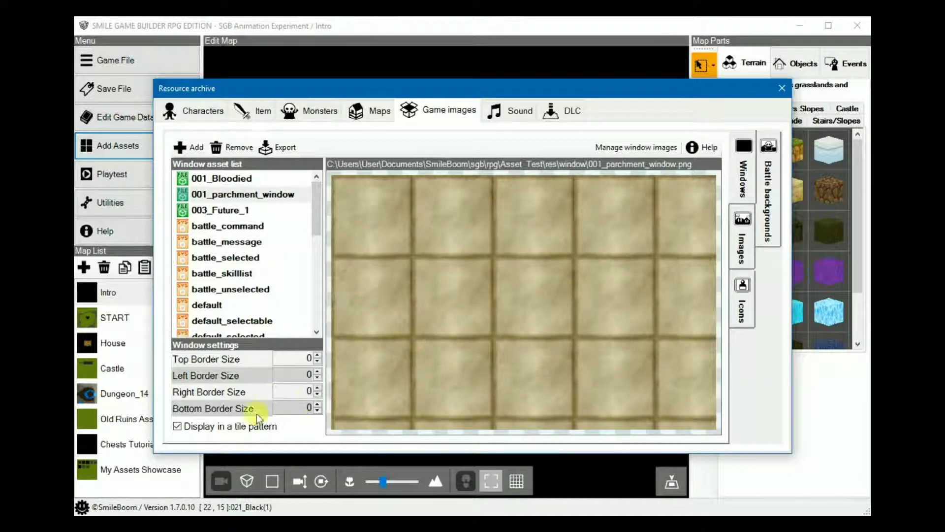
{"action": "left_click", "coordinate": [230, 427]}
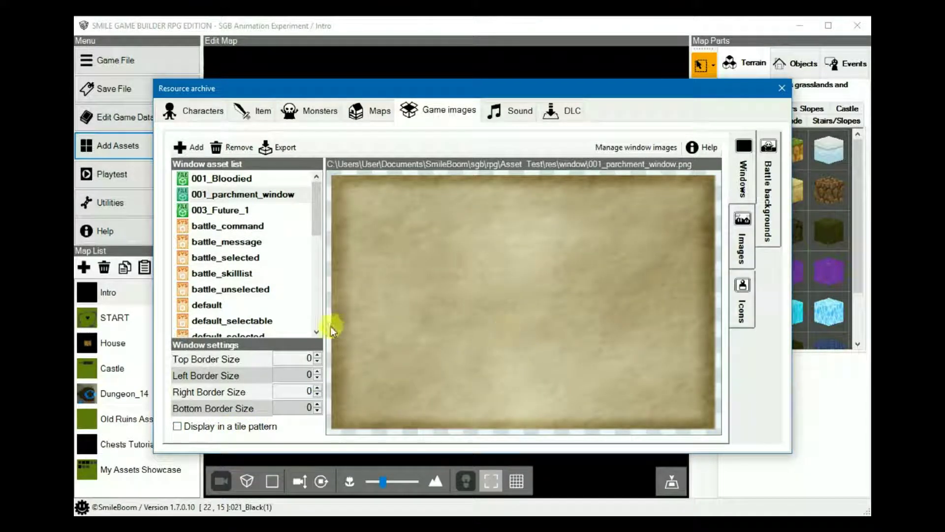
Try top and left border values of 3, then clear the left border back to 0.
{"action": "left_click", "coordinate": [302, 358]}
{"action": "type", "text": "3"}
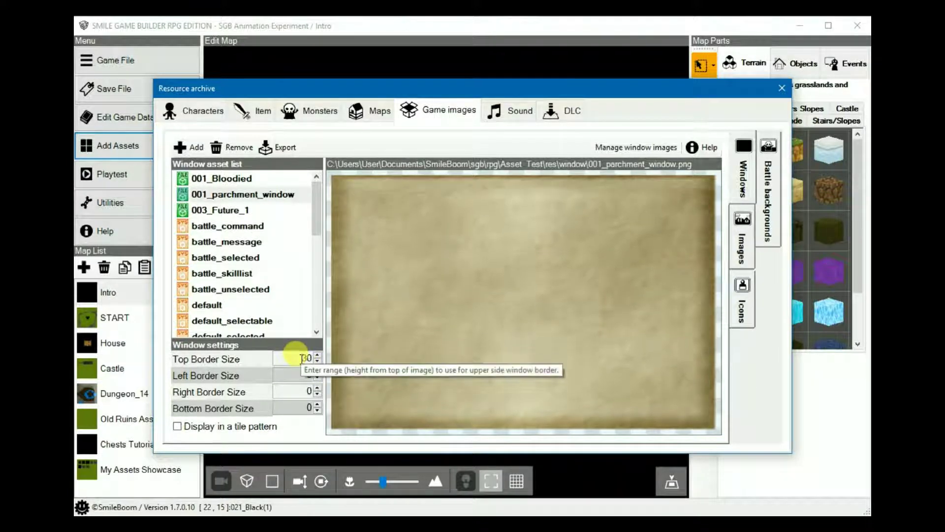
{"action": "key", "text": "BackSpace"}
{"action": "left_click", "coordinate": [306, 375]}
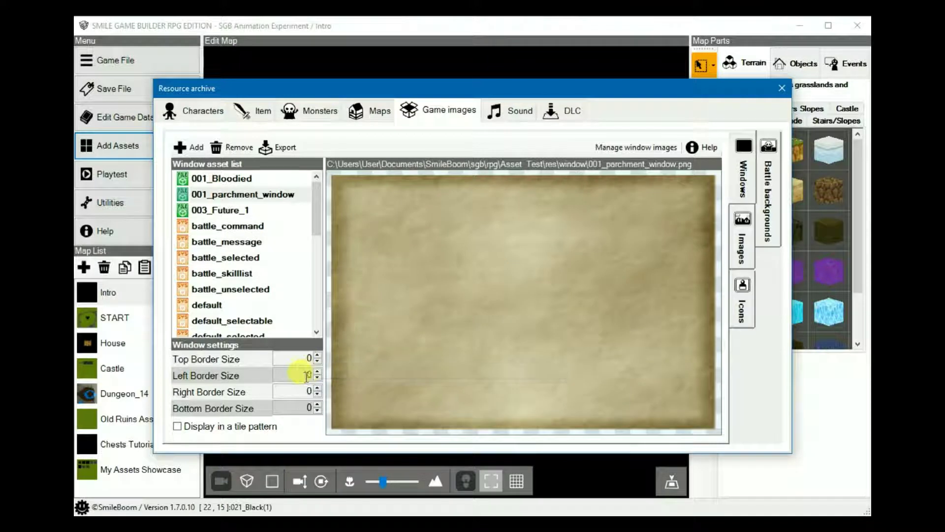
{"action": "type", "text": "3"}
{"action": "key", "text": "BackSpace"}
{"action": "type", "text": "1"}
{"action": "key", "text": "BackSpace"}
{"action": "type", "text": "3"}
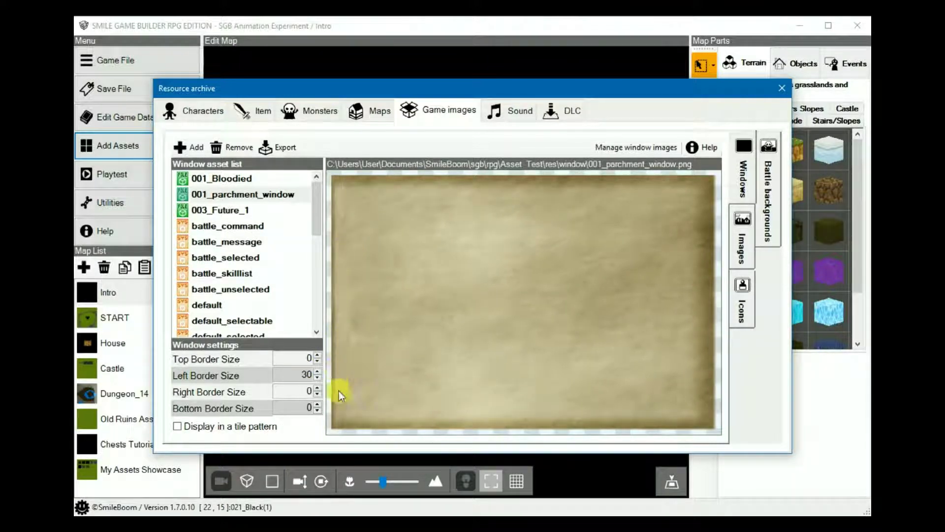
{"action": "left_click", "coordinate": [297, 374]}
{"action": "key", "text": "BackSpace"}
{"action": "key", "text": "BackSpace"}
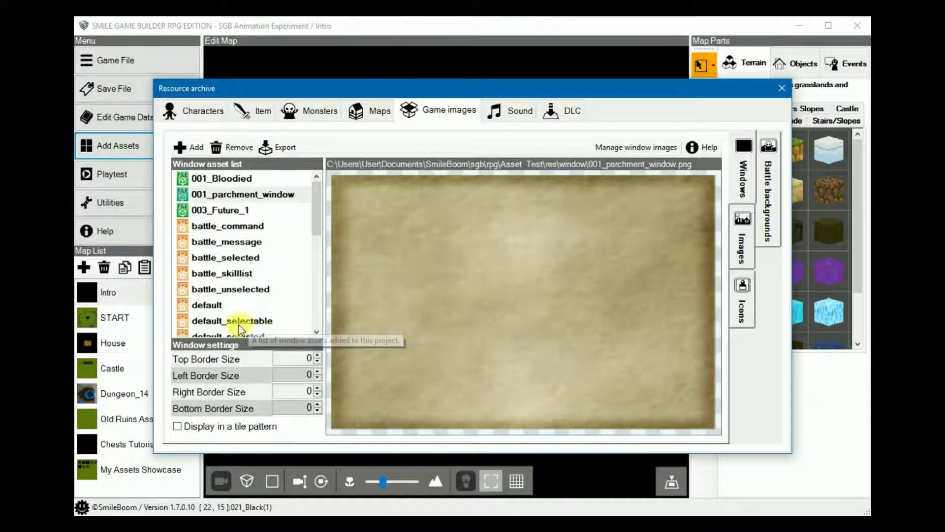
Set the parchment left and right border sizes to 3 and close the Resource archive.
{"action": "left_click", "coordinate": [296, 377]}
{"action": "type", "text": "6"}
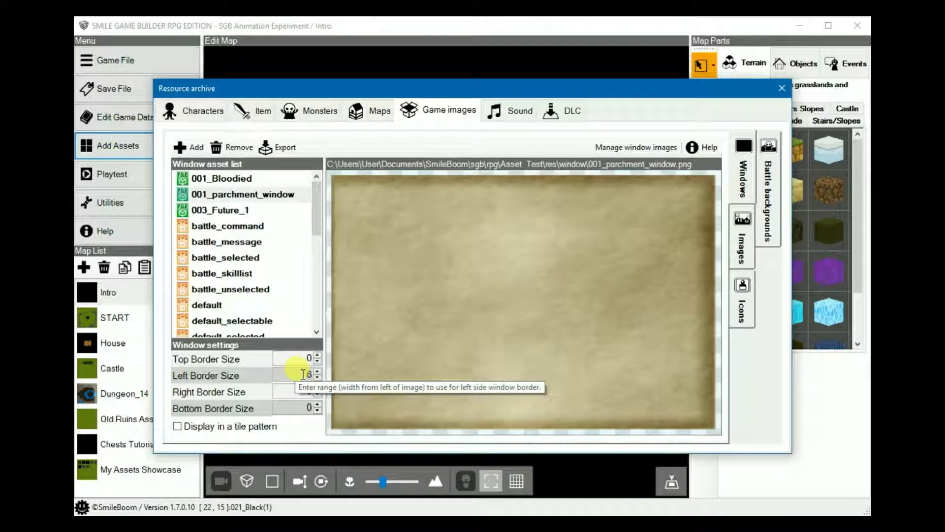
{"action": "key", "text": "BackSpace"}
{"action": "type", "text": "3"}
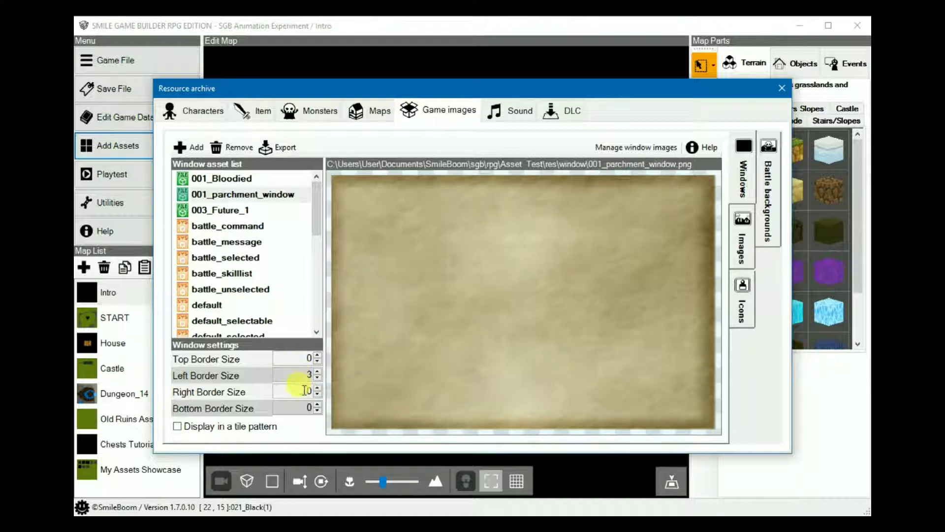
{"action": "left_click", "coordinate": [305, 390]}
{"action": "key", "text": "BackSpace"}
{"action": "type", "text": "5"}
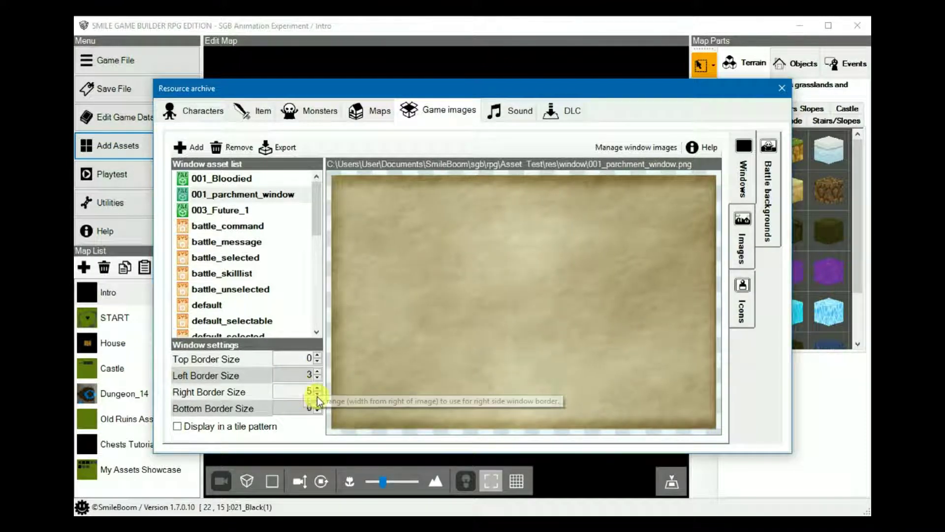
{"action": "left_click", "coordinate": [317, 395]}
{"action": "left_click", "coordinate": [317, 395]}
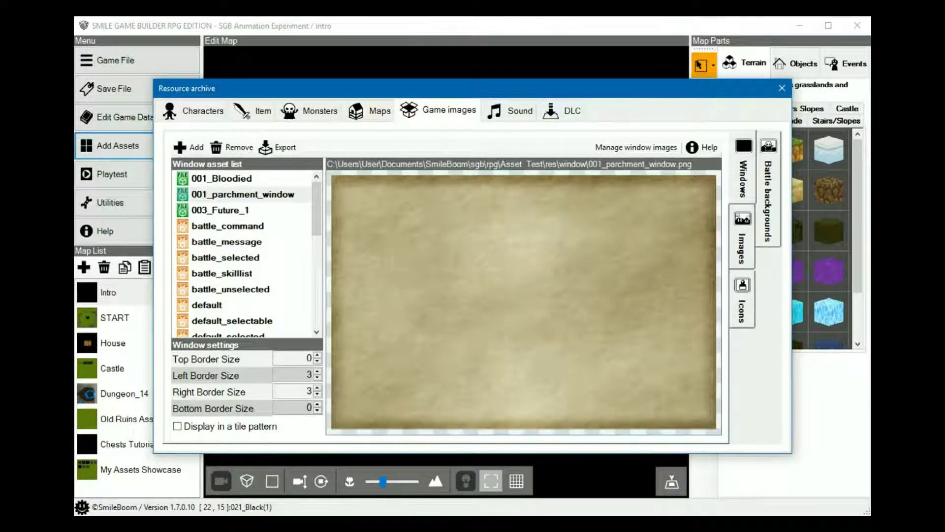
{"action": "left_click", "coordinate": [781, 89]}
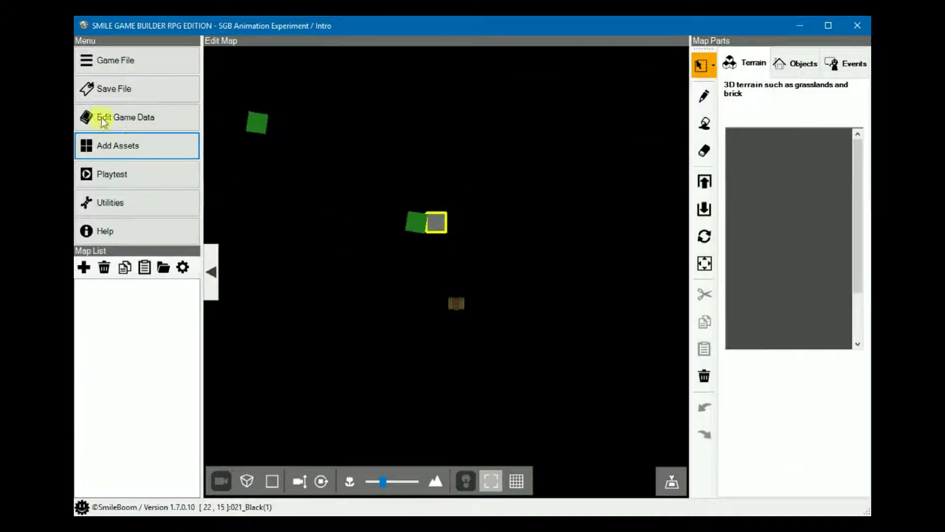
In Game Data's System Graphics, set the message window skin to default.
{"action": "left_click", "coordinate": [143, 118]}
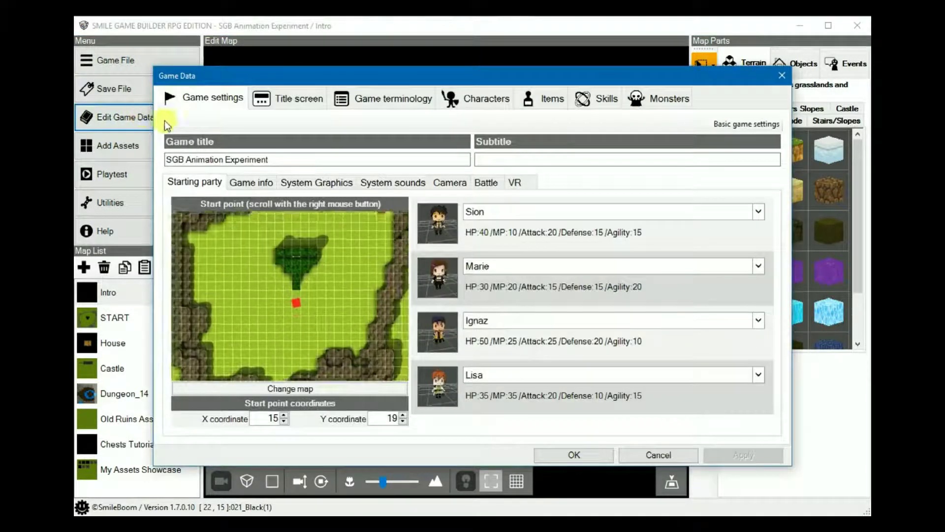
{"action": "left_click", "coordinate": [338, 184]}
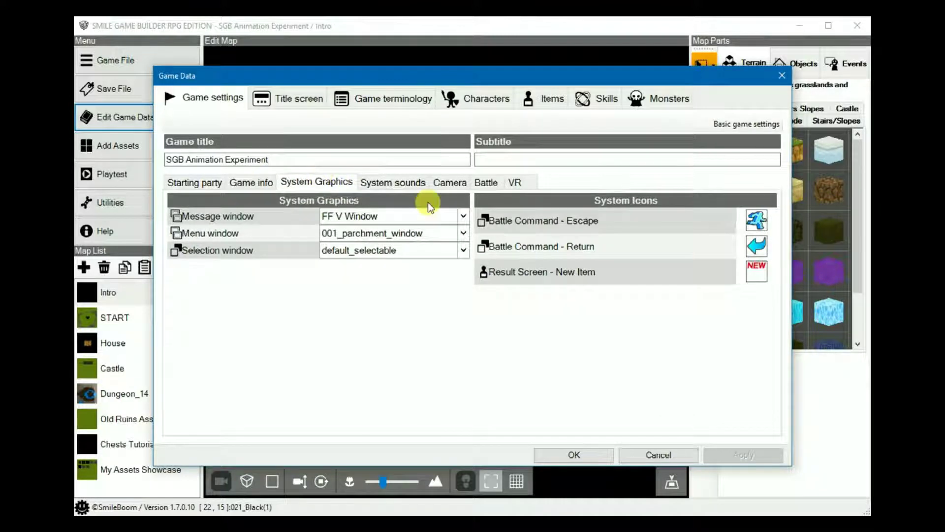
{"action": "left_click", "coordinate": [456, 215]}
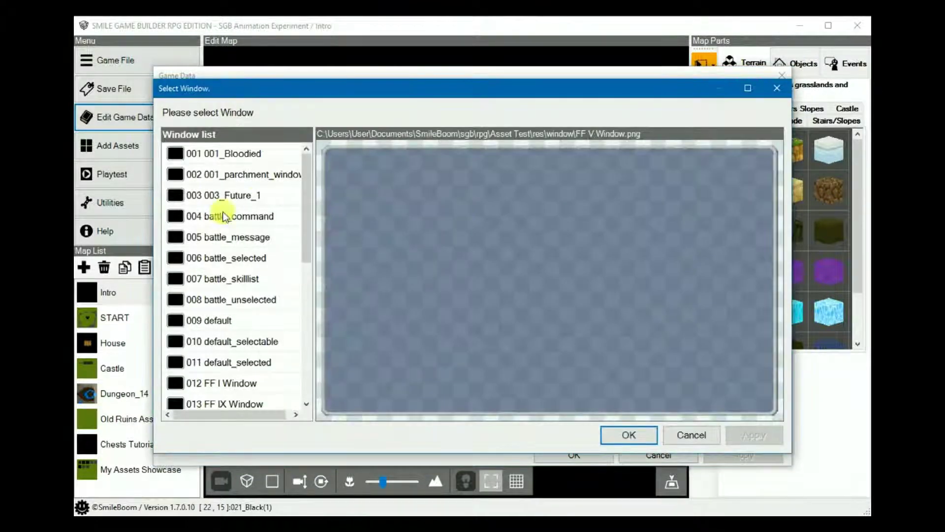
{"action": "scroll", "coordinate": [188, 262], "scroll_direction": "down", "scroll_amount": 4}
{"action": "scroll", "coordinate": [199, 262], "scroll_direction": "up", "scroll_amount": 3}
{"action": "left_click", "coordinate": [224, 260]}
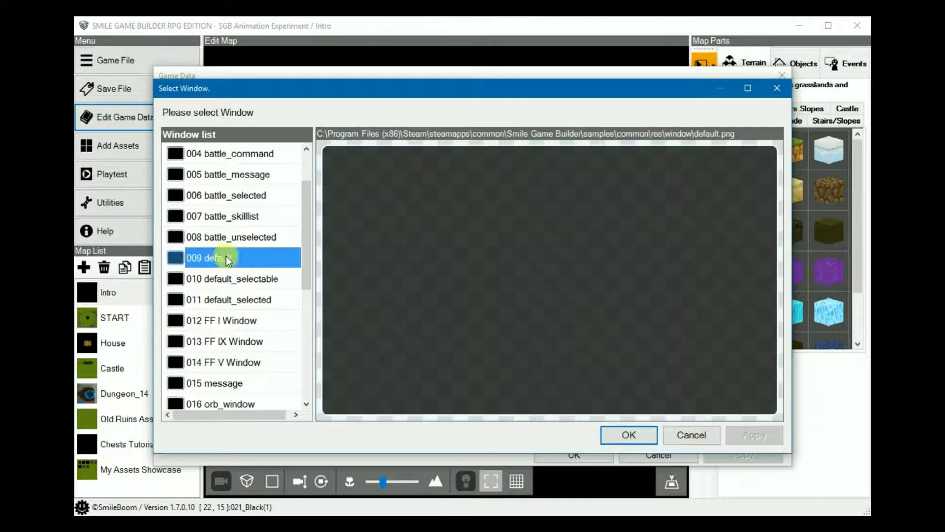
{"action": "left_click", "coordinate": [628, 435]}
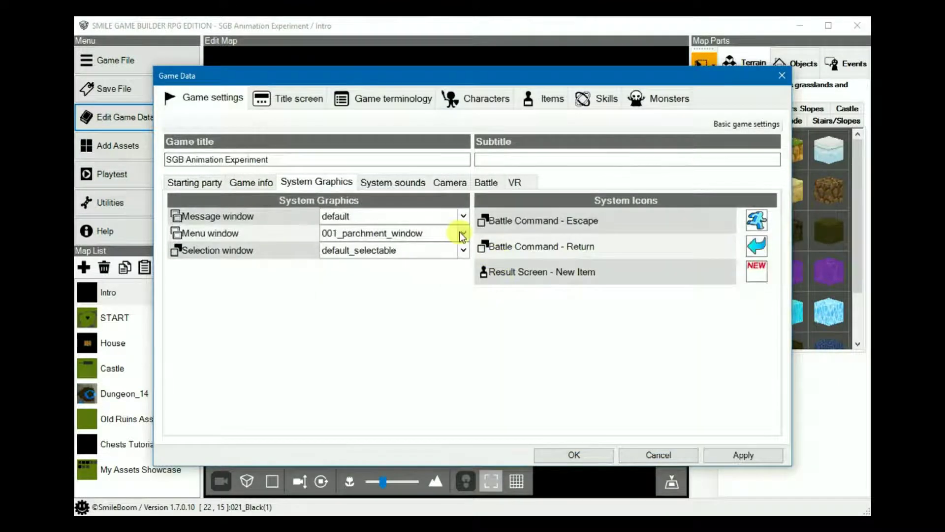
Set the menu window skin to message.
{"action": "left_click", "coordinate": [461, 234]}
{"action": "left_click", "coordinate": [244, 321]}
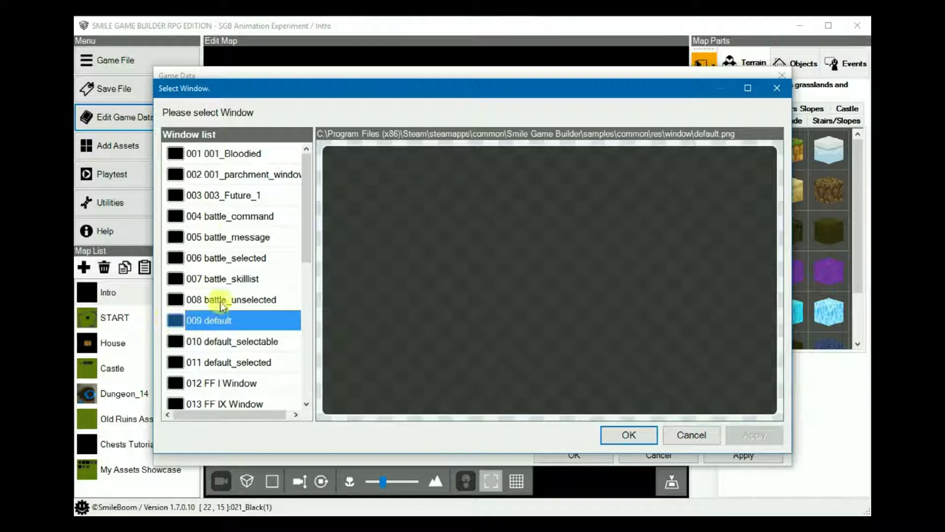
{"action": "scroll", "coordinate": [230, 246], "scroll_direction": "down", "scroll_amount": 4}
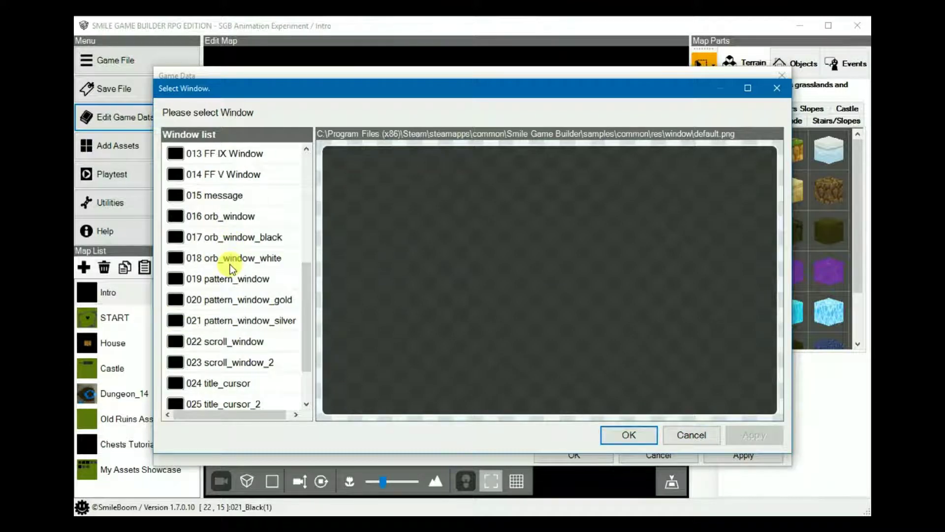
{"action": "left_click", "coordinate": [219, 196]}
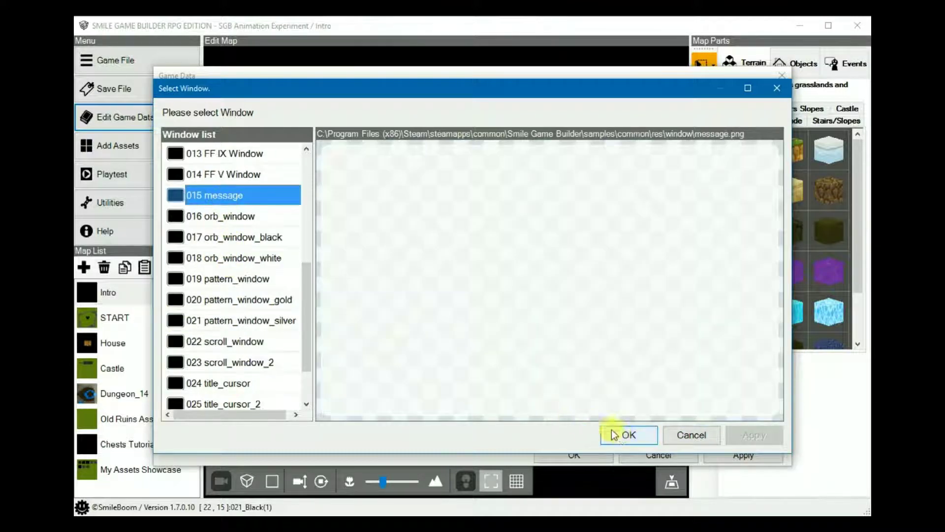
{"action": "left_click", "coordinate": [629, 435]}
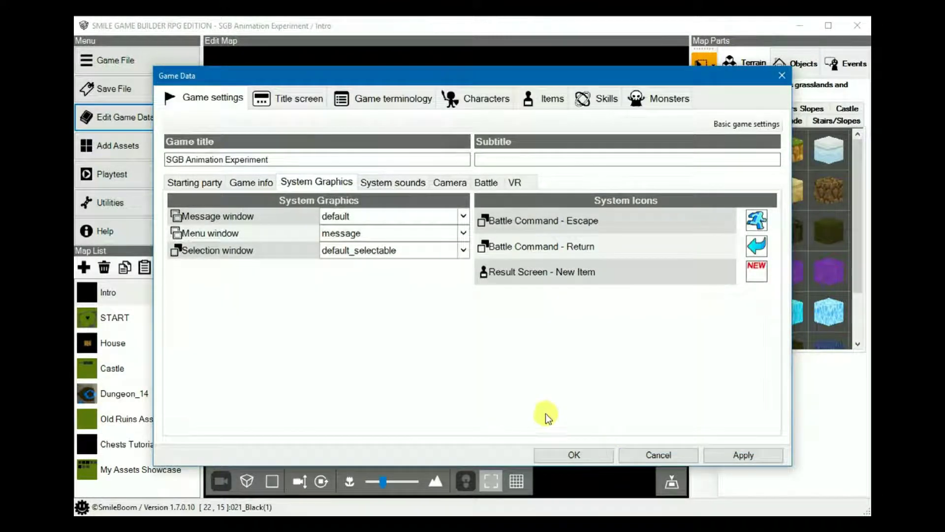